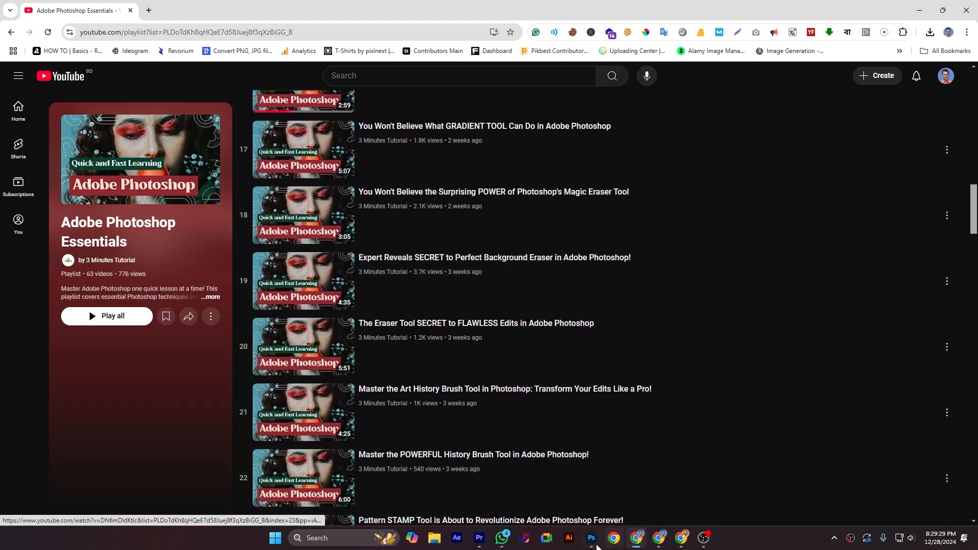
Step: Switch to Photoshop and enable the Content-Aware Tracing Tool in the Technology Previews preferences
key(alt+Tab)
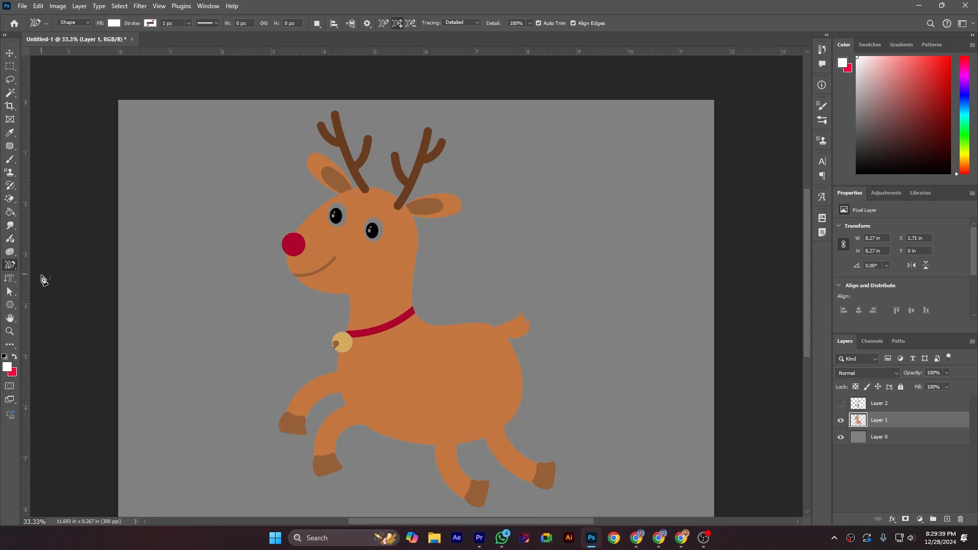
right_click(14, 268)
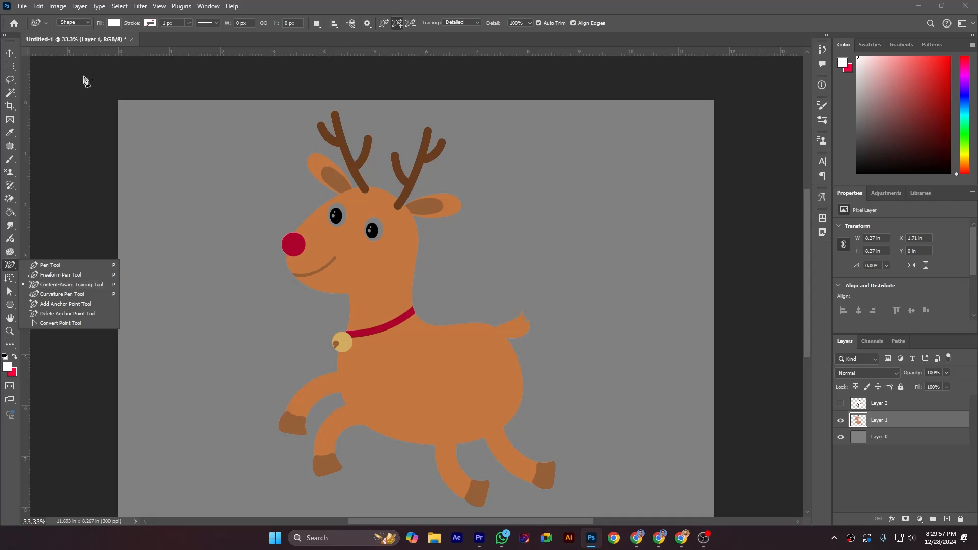
click(37, 6)
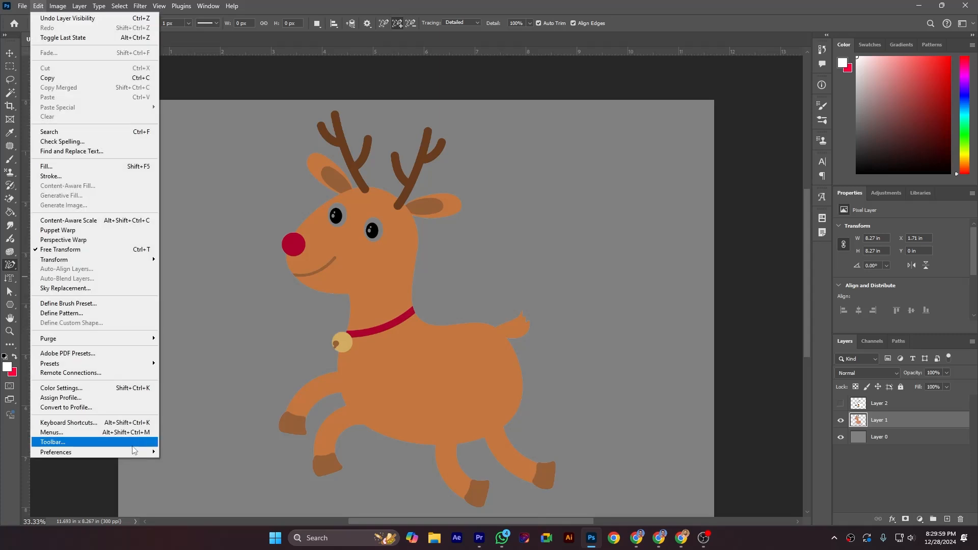
mouse_move(125, 452)
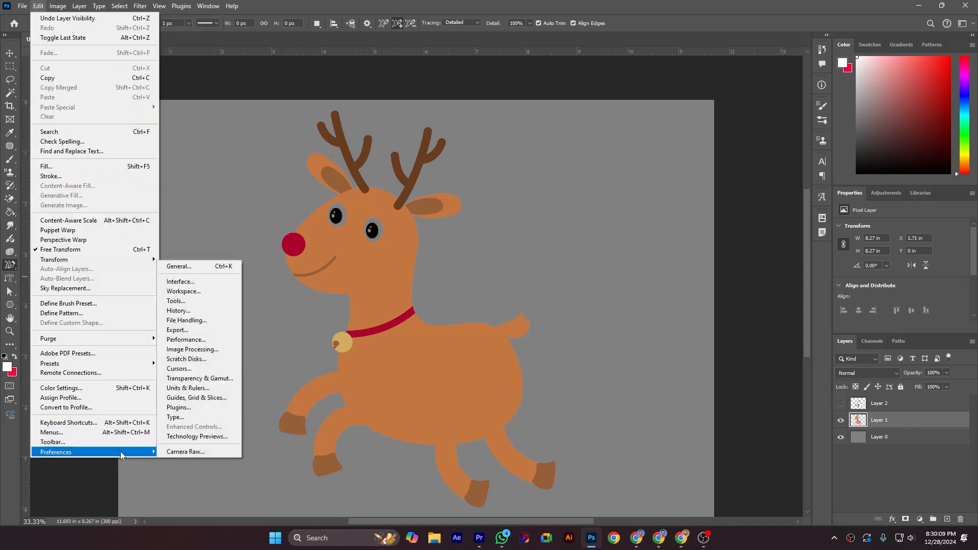
click(204, 437)
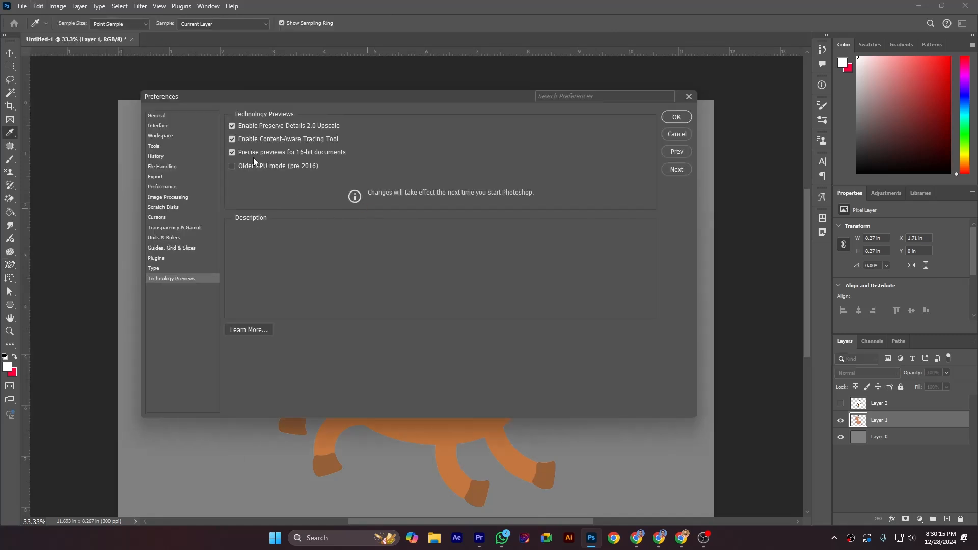
mouse_move(241, 142)
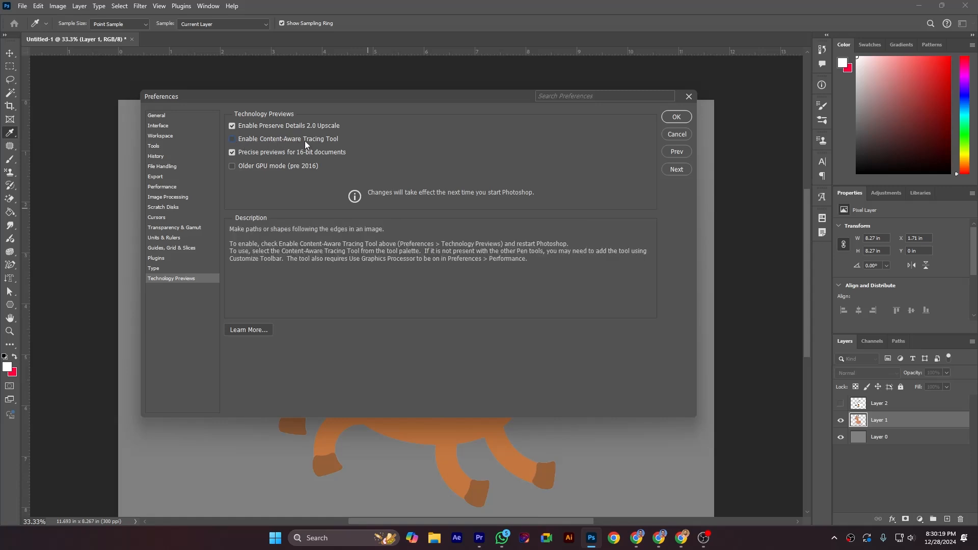
click(232, 139)
click(683, 120)
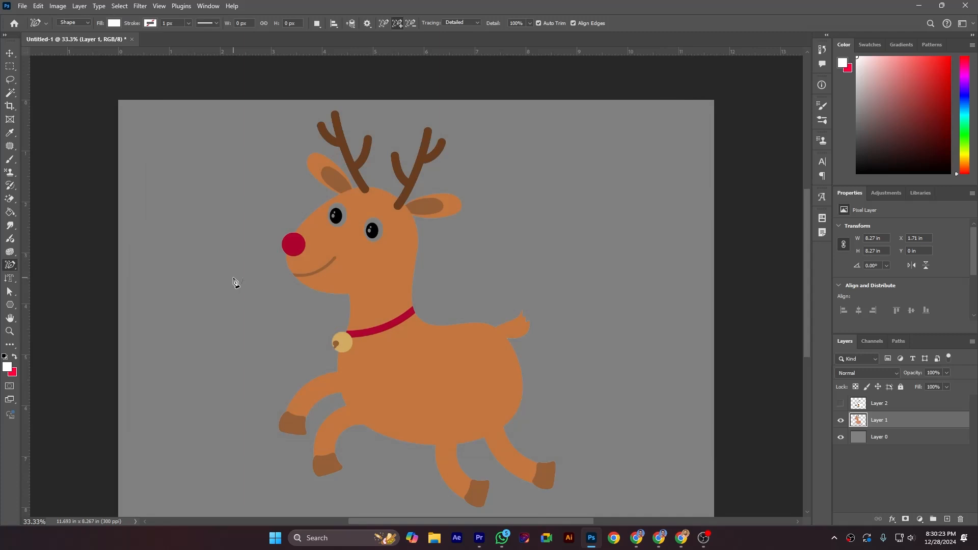
Step: Activate the Content-Aware Tracing Tool in its mode for creating paths from detected edges
click(9, 268)
right_click(9, 265)
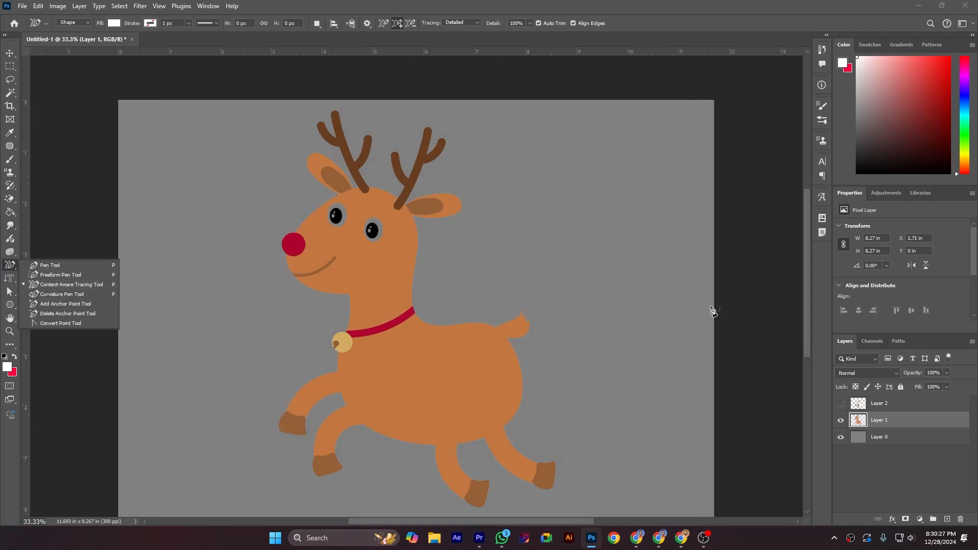
click(74, 285)
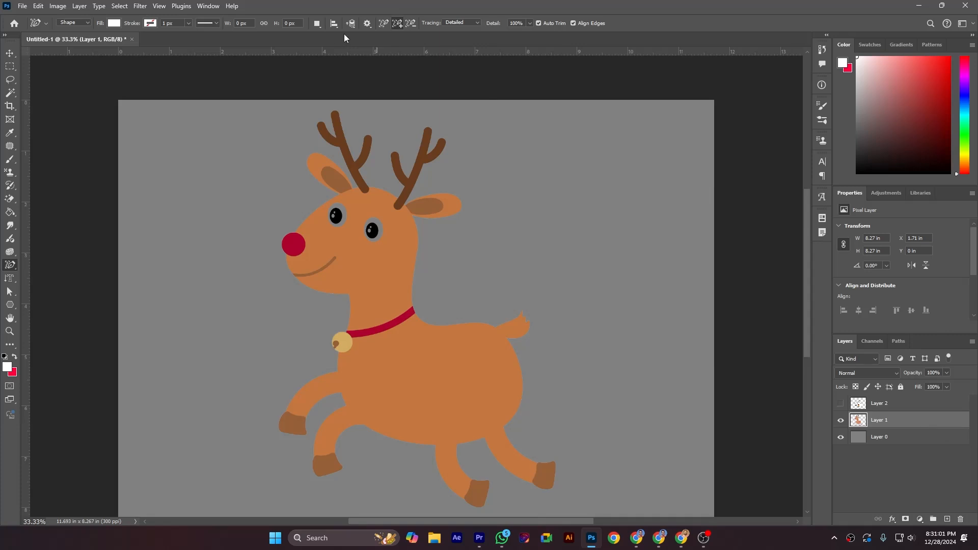
click(384, 23)
Step: Try the Simplified and Normal tracing modes on the reindeer, and return the tracing to Detailed
click(452, 23)
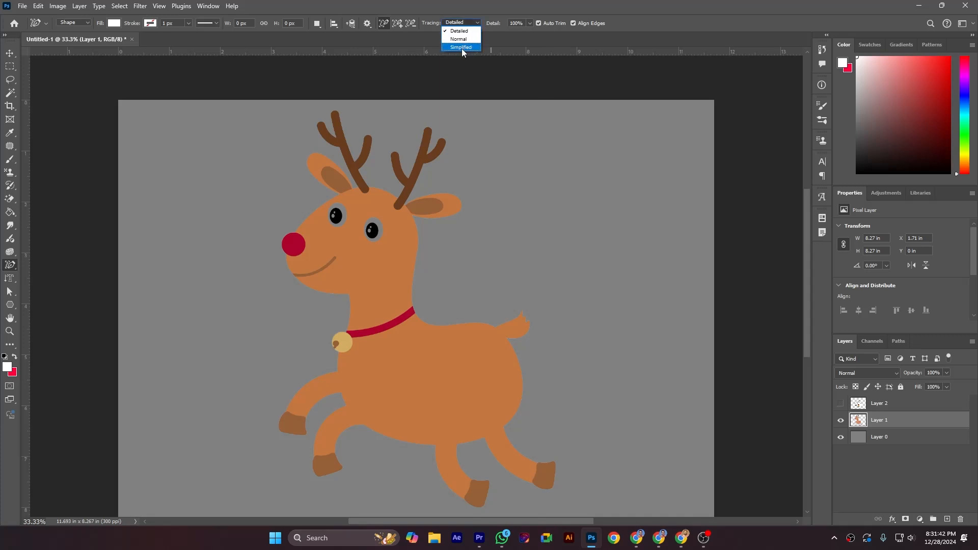
click(461, 48)
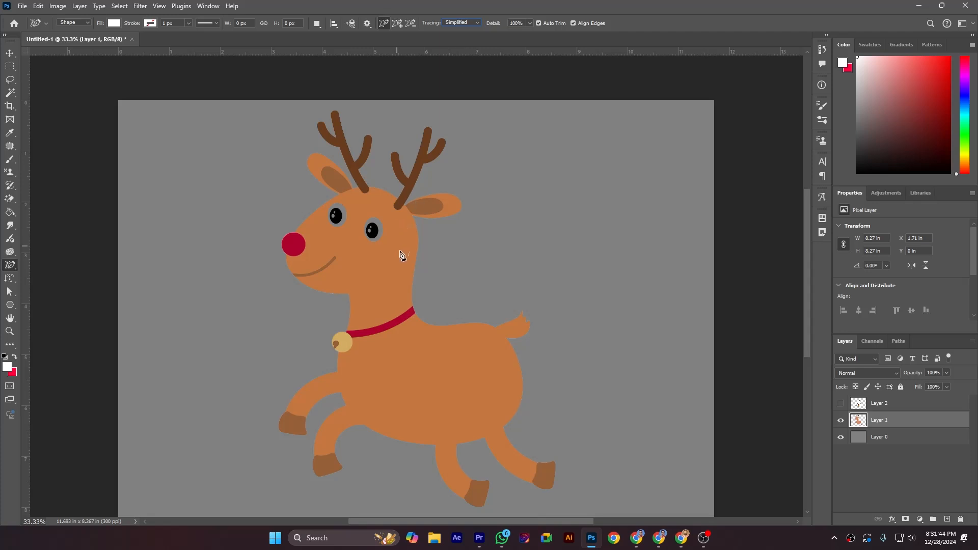
click(470, 22)
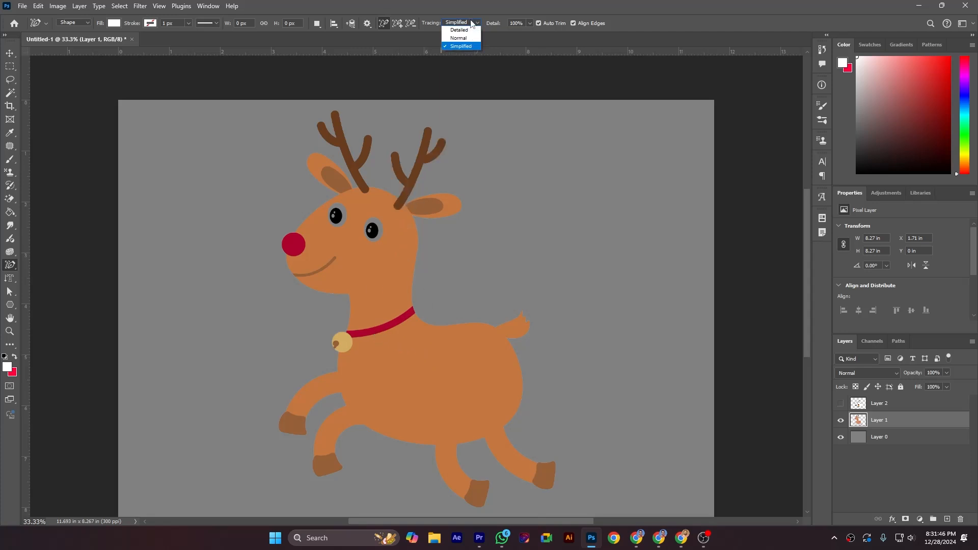
click(464, 33)
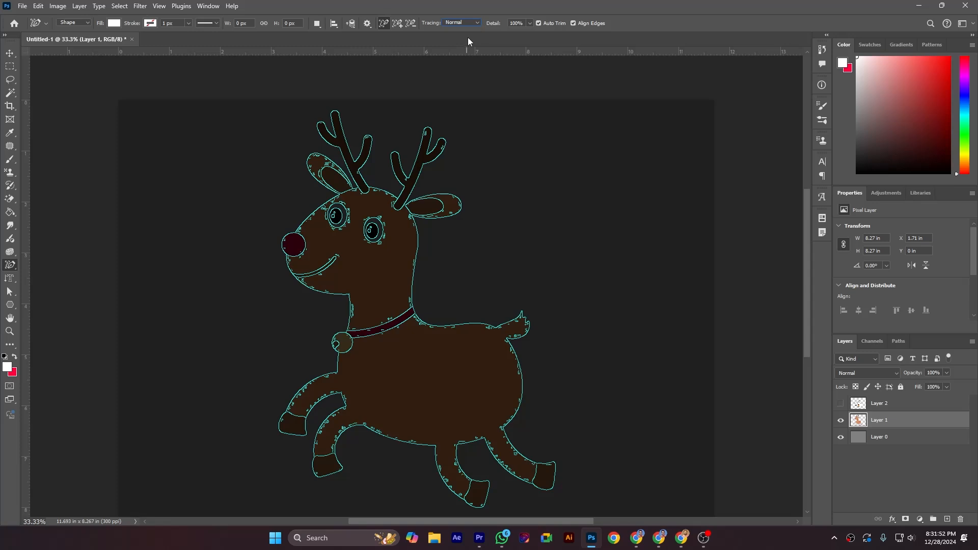
click(469, 23)
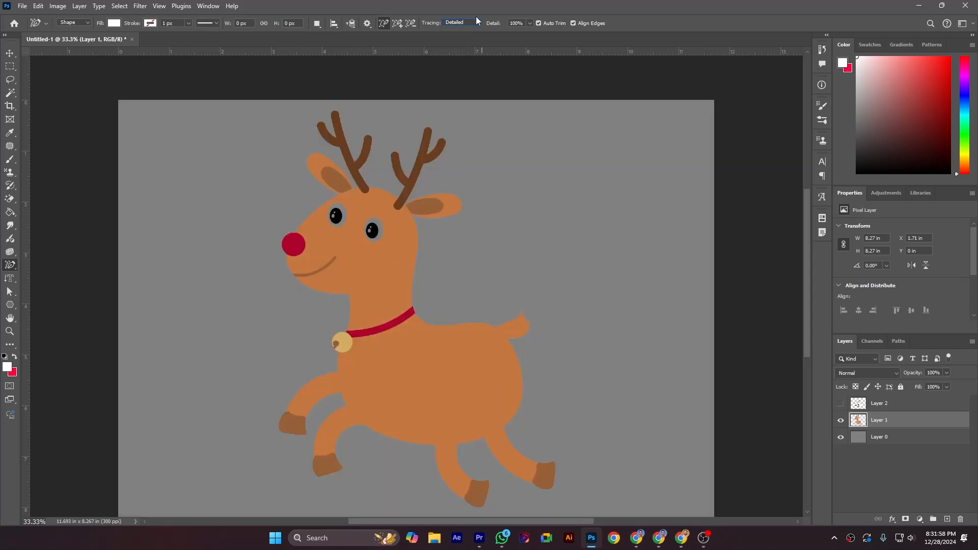
click(474, 22)
click(460, 39)
click(465, 24)
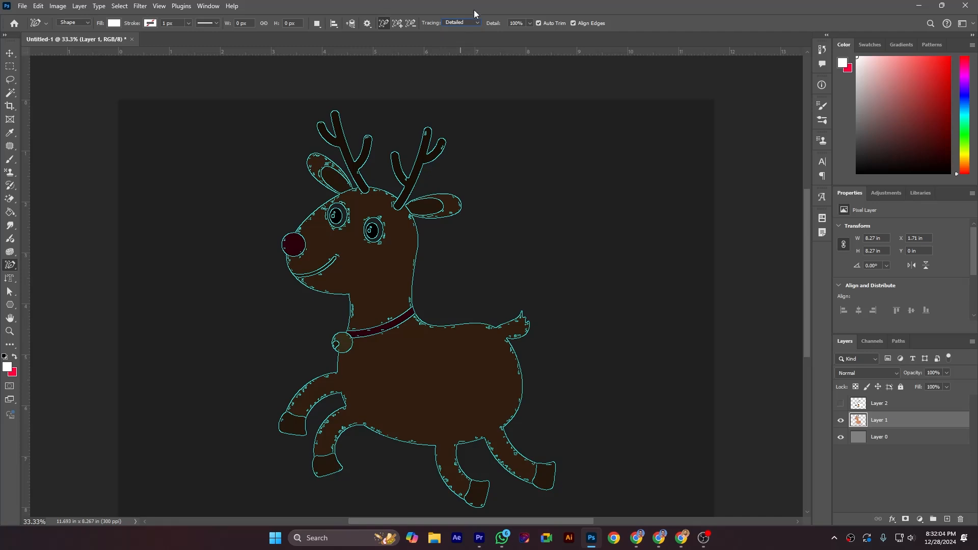
Step: Adjust the edge detection detail to 78% and turn off Auto Trim
click(530, 24)
mouse_move(529, 35)
mouse_down()
mouse_move(484, 36)
mouse_move(537, 38)
mouse_move(465, 41)
mouse_move(513, 40)
mouse_move(504, 36)
mouse_up()
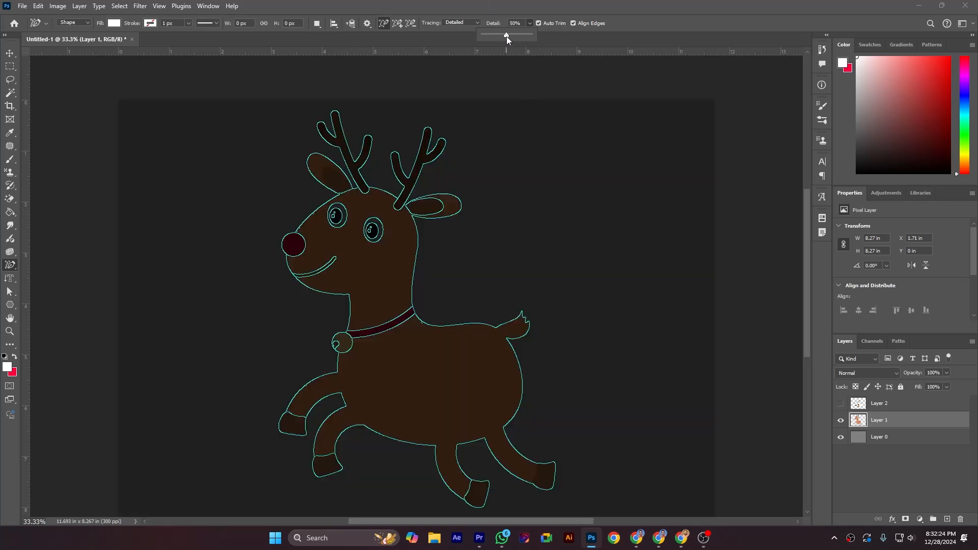
mouse_move(512, 35)
mouse_down()
mouse_move(500, 38)
mouse_move(514, 38)
mouse_up()
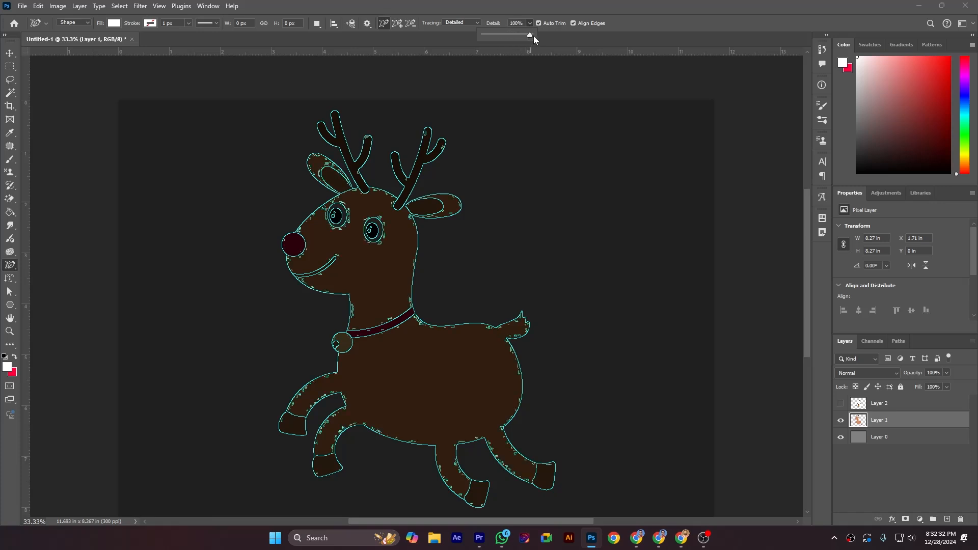
drag(534, 35, 524, 39)
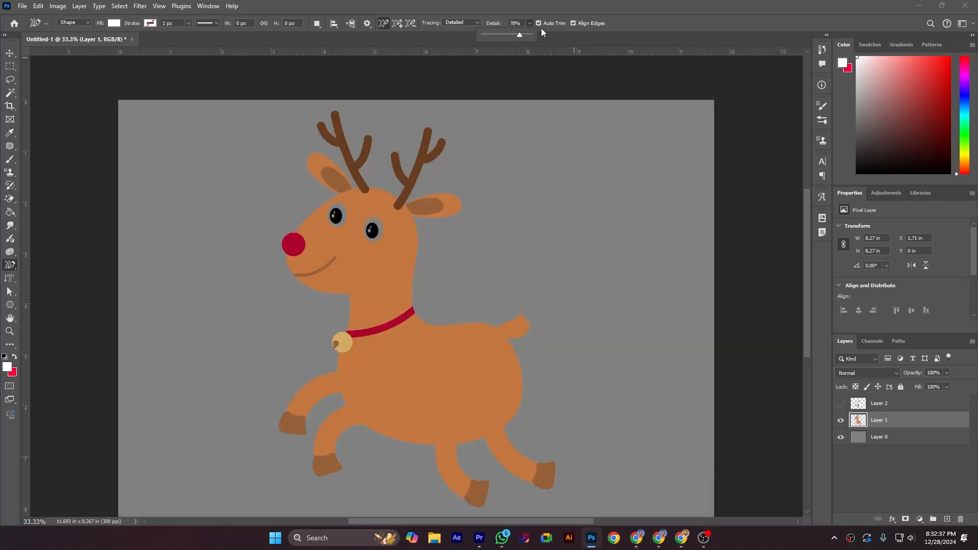
click(540, 24)
Step: Create a path from the detected edge along the reindeer's belly and nearer hind leg, and set its fill to none
click(384, 25)
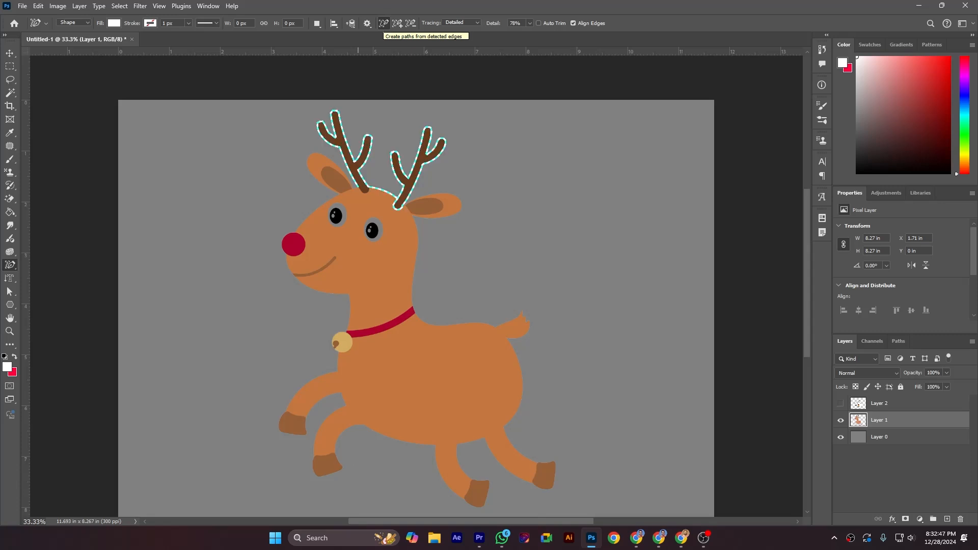
click(395, 444)
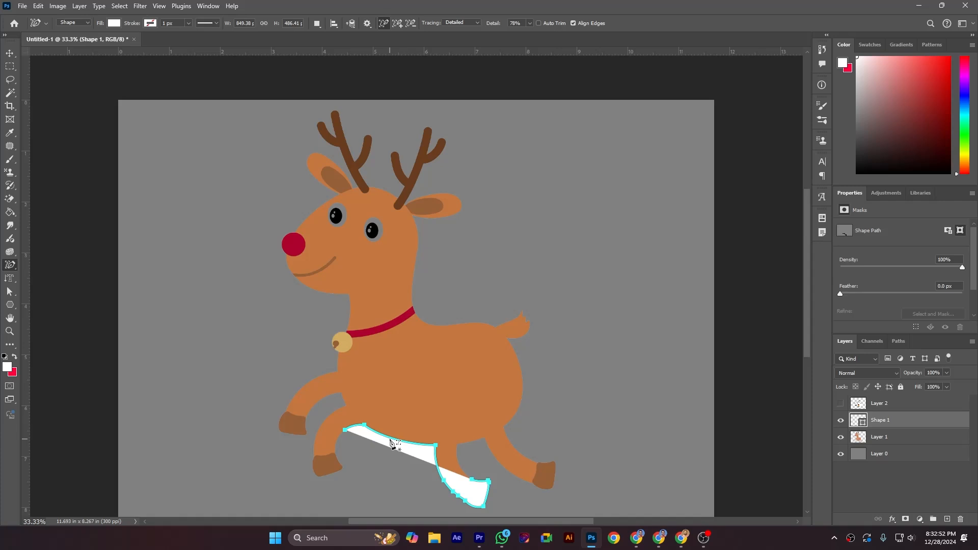
click(110, 25)
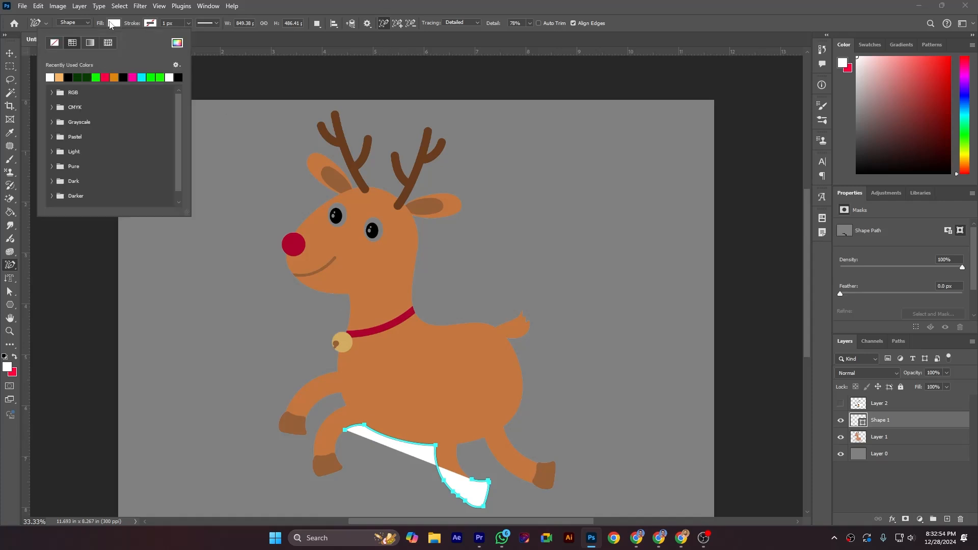
click(54, 44)
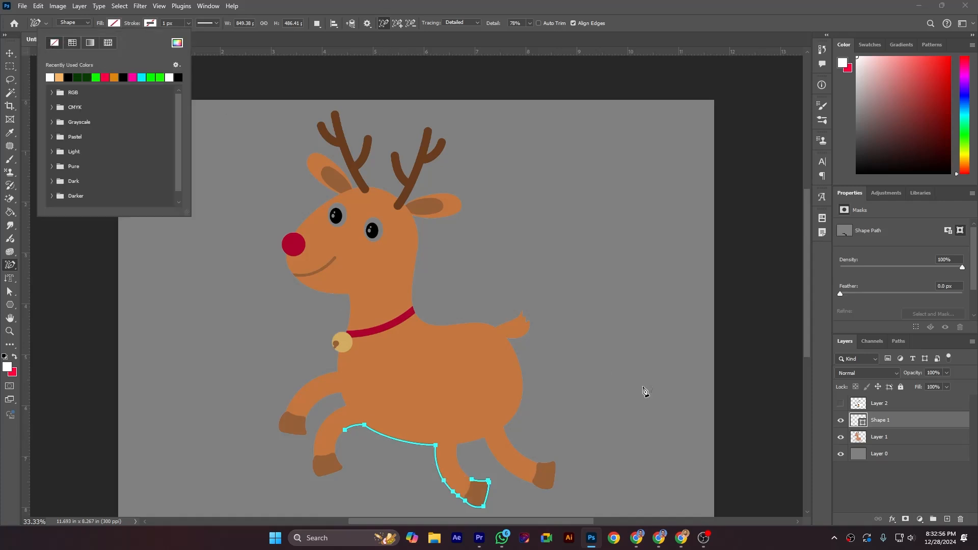
click(738, 381)
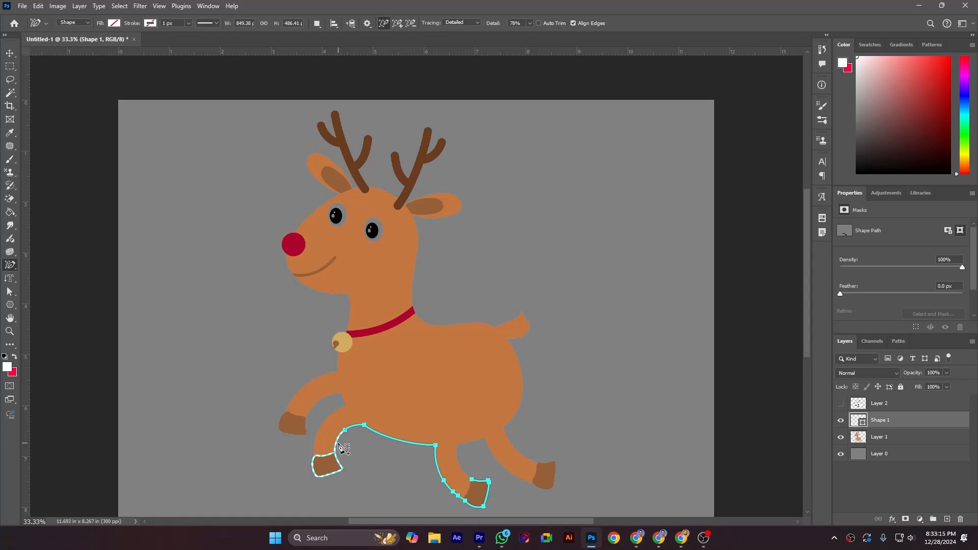
Step: Create paths from the detected edges of the front legs and hooves, the bell and the red collar
click(339, 447)
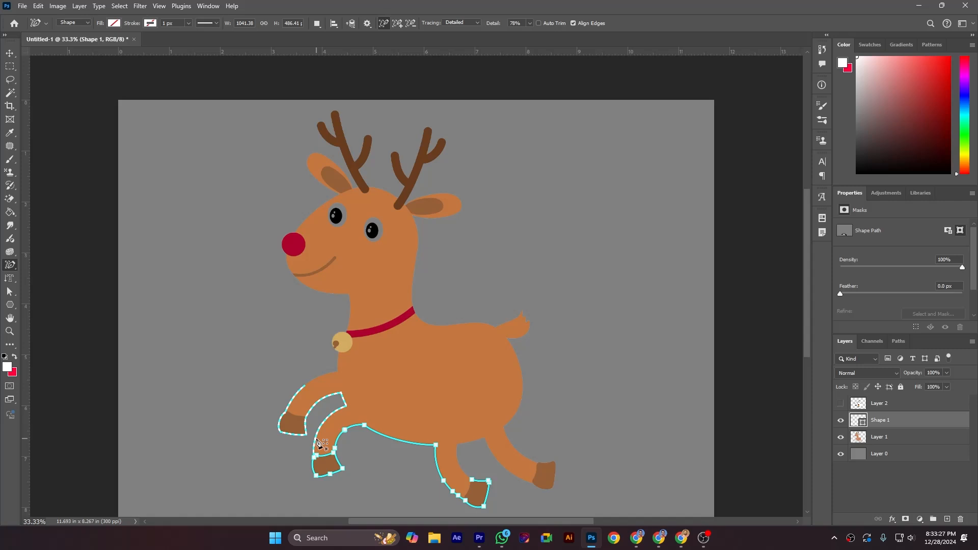
click(317, 441)
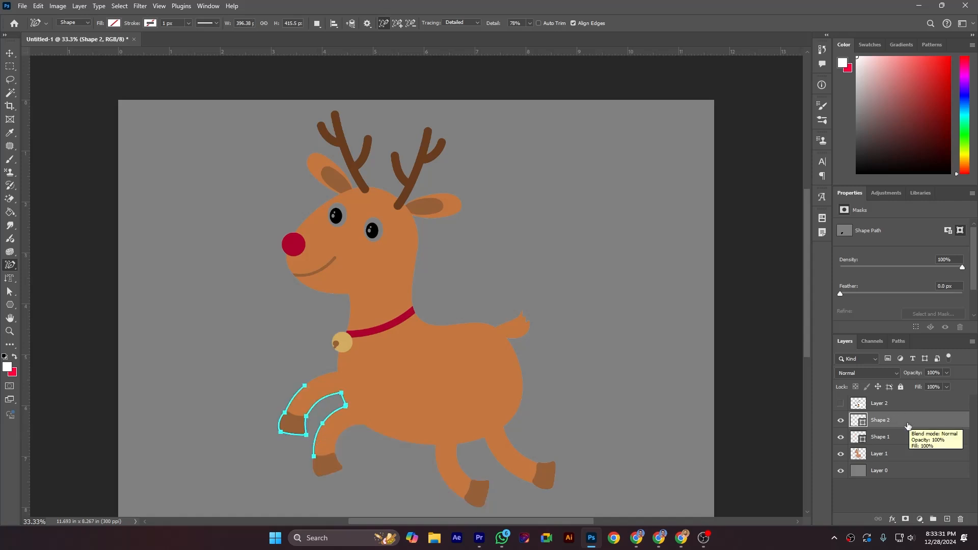
click(337, 356)
click(337, 355)
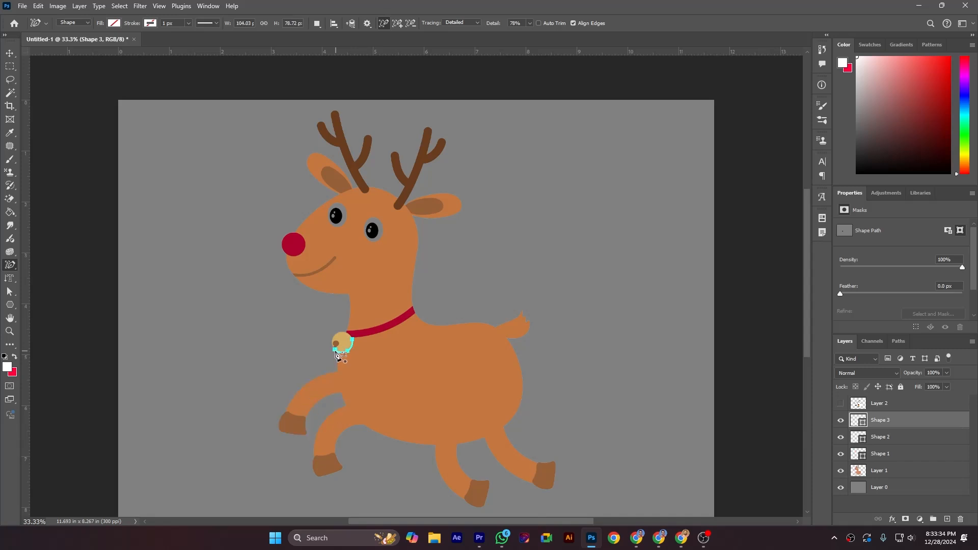
click(333, 341)
click(334, 341)
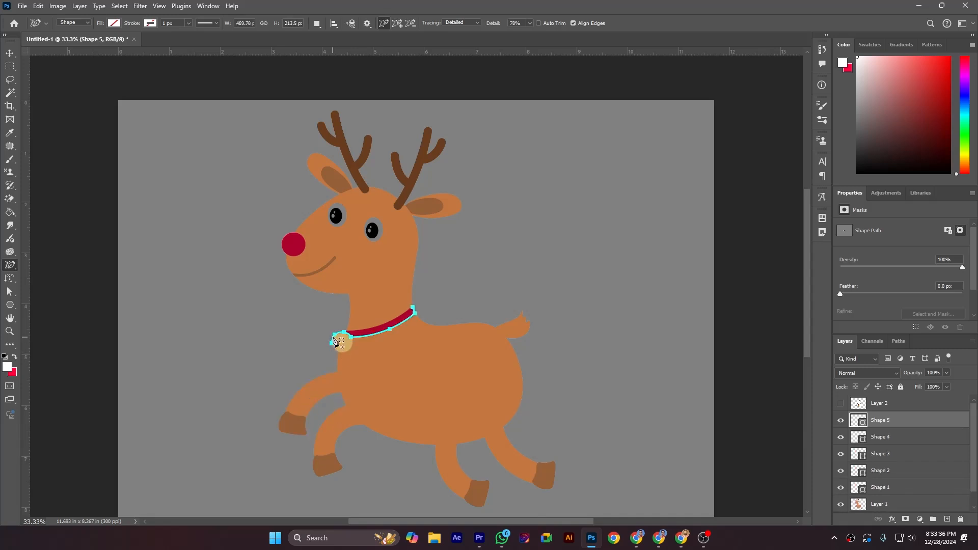
Step: Create paths along the throat, chin, red nose, forehead, right ear and back of the neck
click(350, 330)
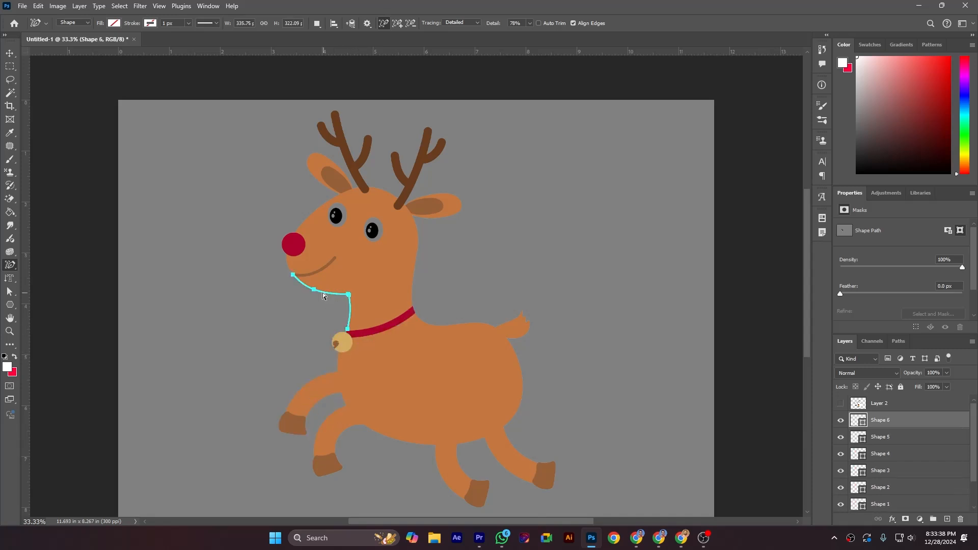
click(287, 256)
click(286, 256)
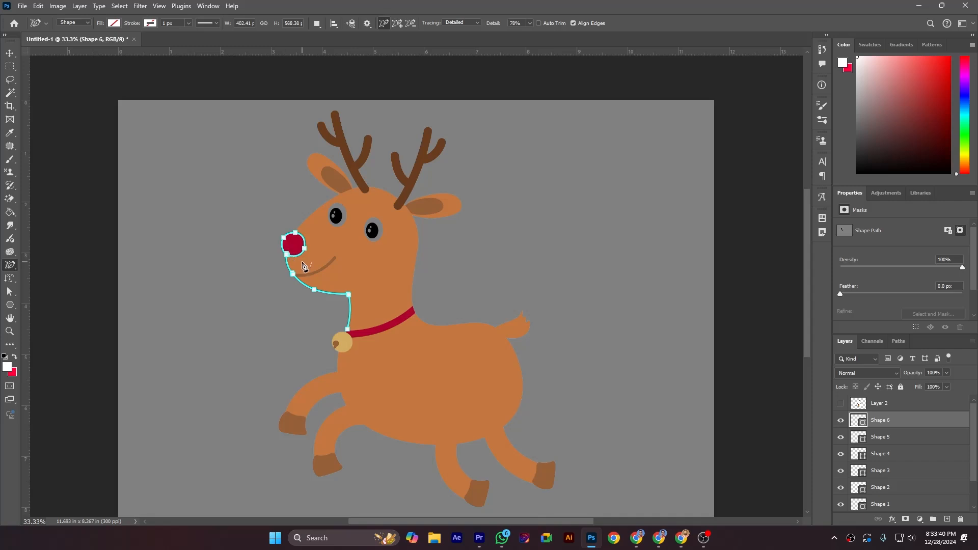
click(299, 229)
click(308, 218)
click(408, 208)
click(407, 207)
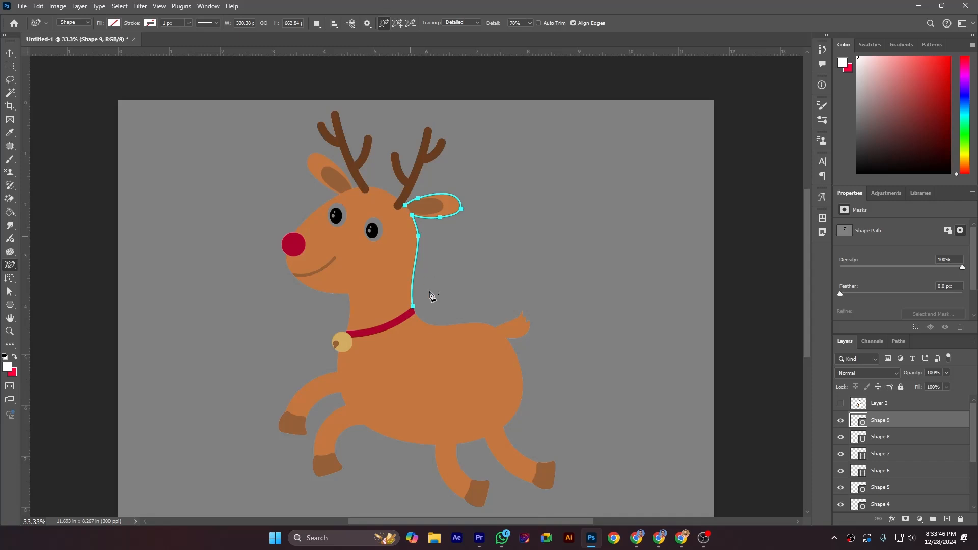
Step: Trace the reindeer's back and rear hind leg, and extend the path around the other hind leg to the belly
click(434, 333)
click(519, 450)
click(530, 461)
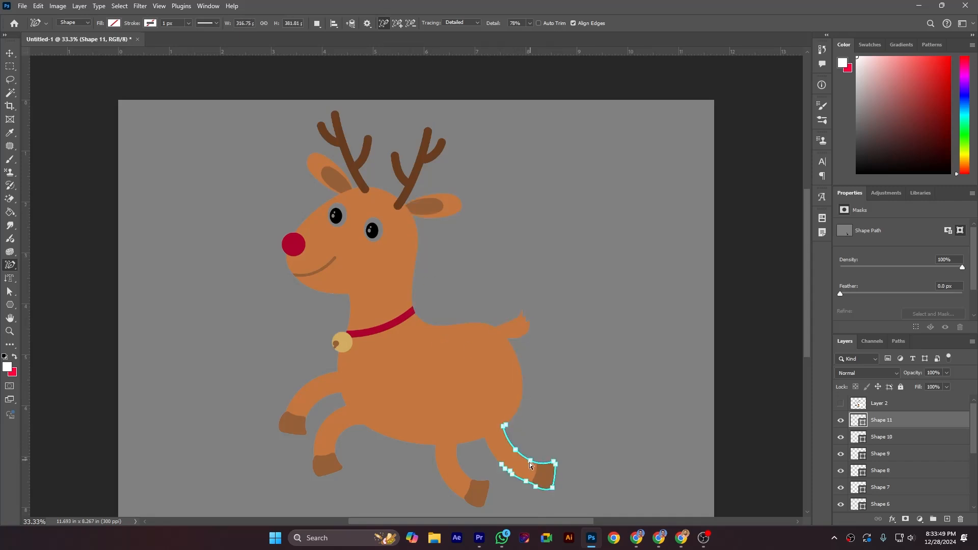
click(493, 457)
click(472, 480)
click(481, 482)
click(457, 499)
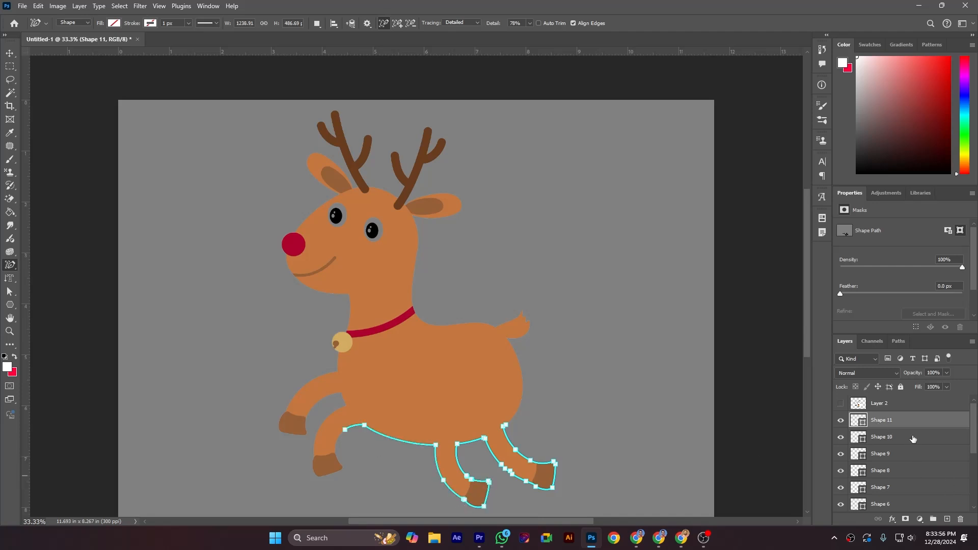
Step: Look through the shape layers created by tracing the reindeer
scroll(915, 439, down, 1)
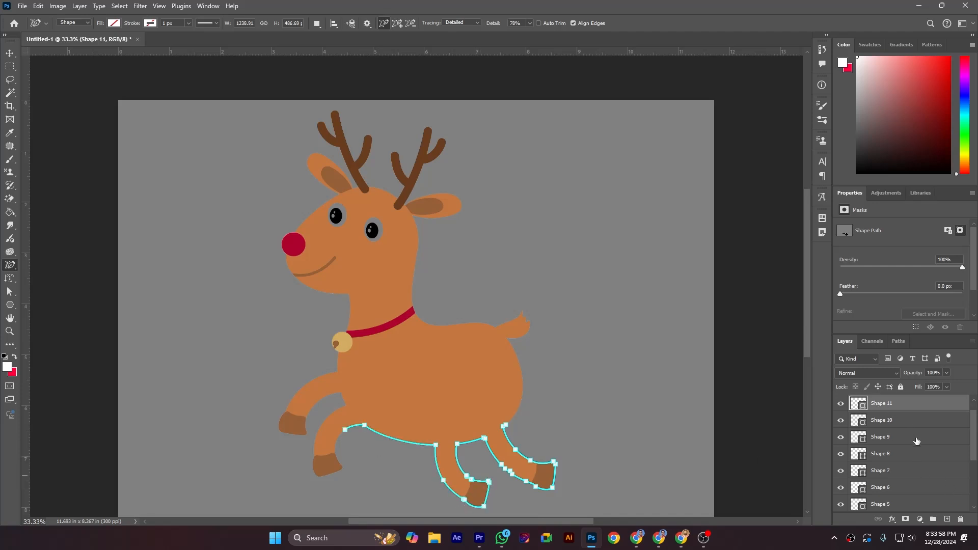
scroll(916, 443, down, 6)
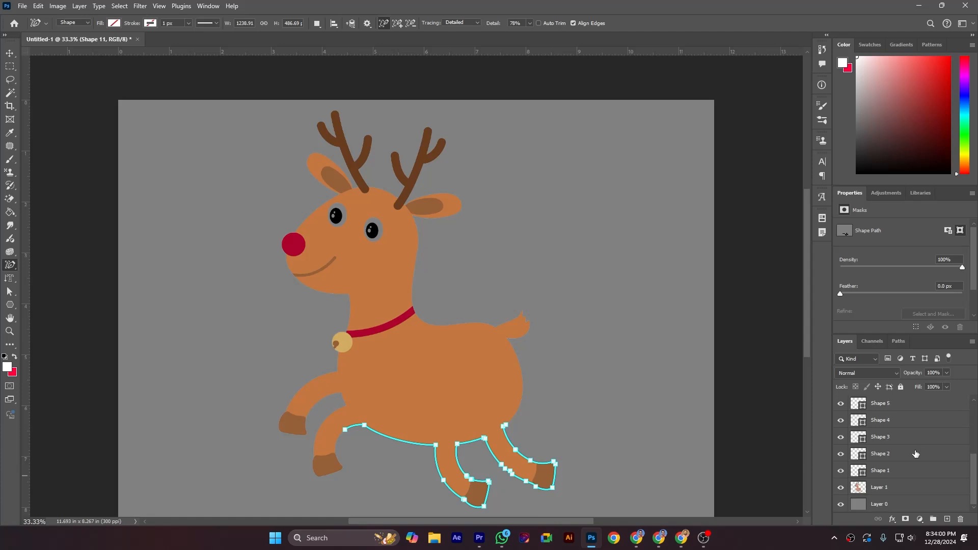
scroll(952, 463, up, 3)
scroll(932, 455, up, 4)
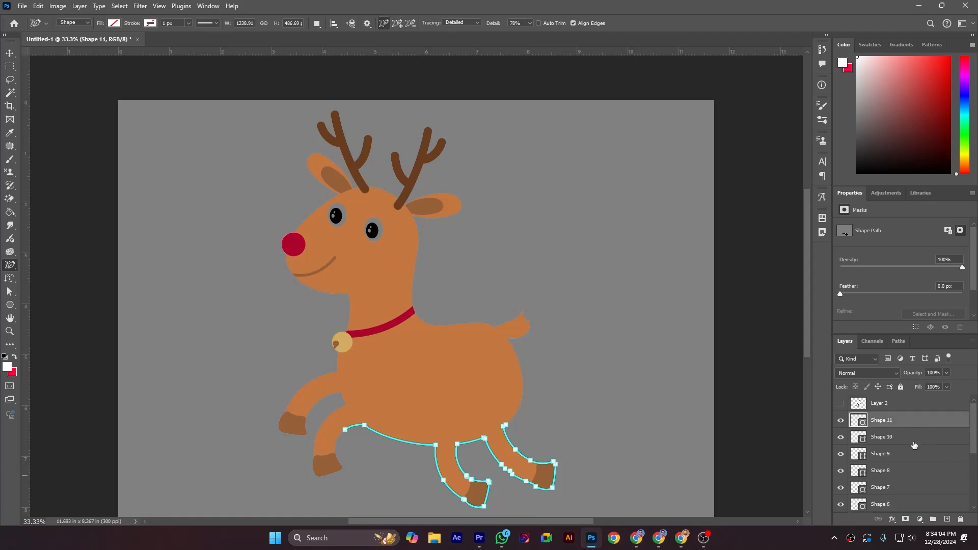
scroll(915, 443, down, 6)
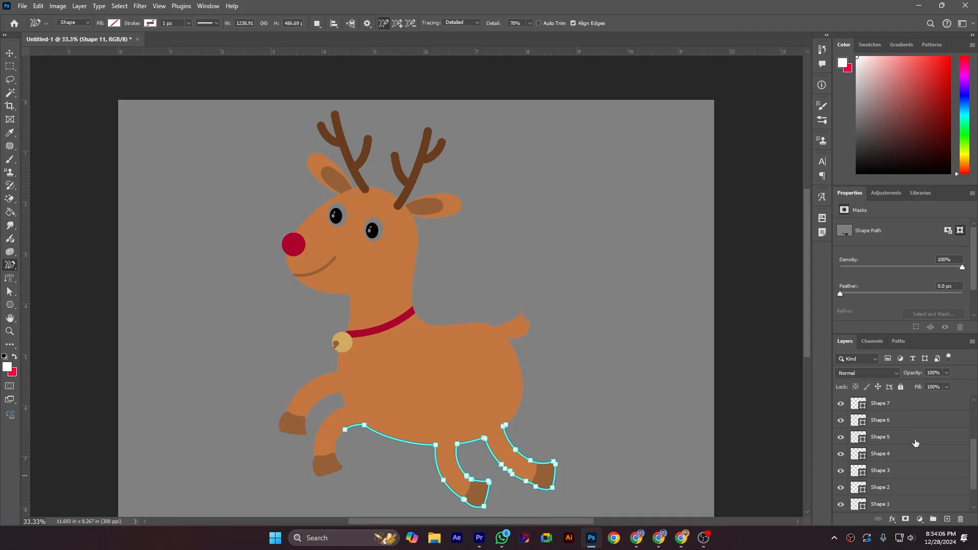
scroll(916, 442, up, 5)
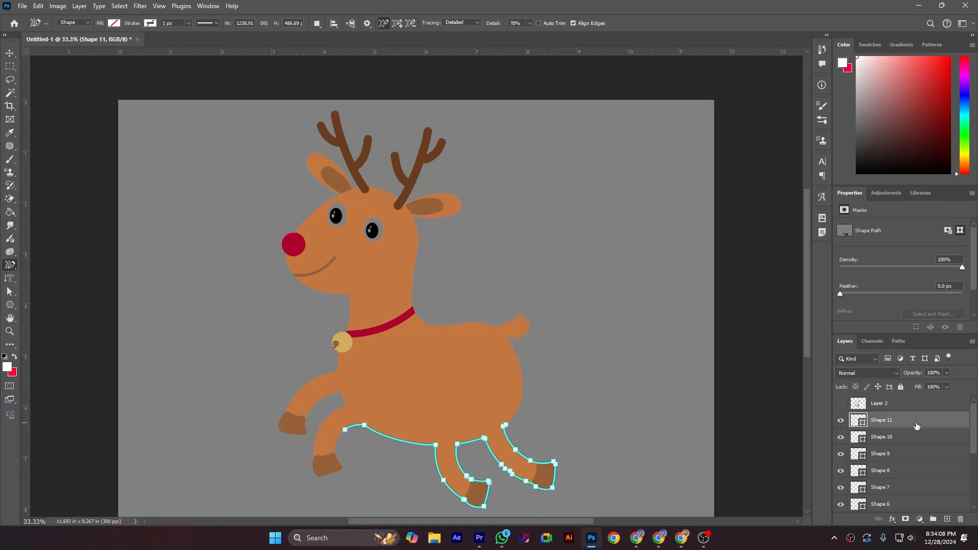
Step: Select all the shape layers from Shape 11 down to Shape 1 and merge them into one shape layer
scroll(916, 432, down, 2)
scroll(916, 431, down, 4)
shift+click(911, 471)
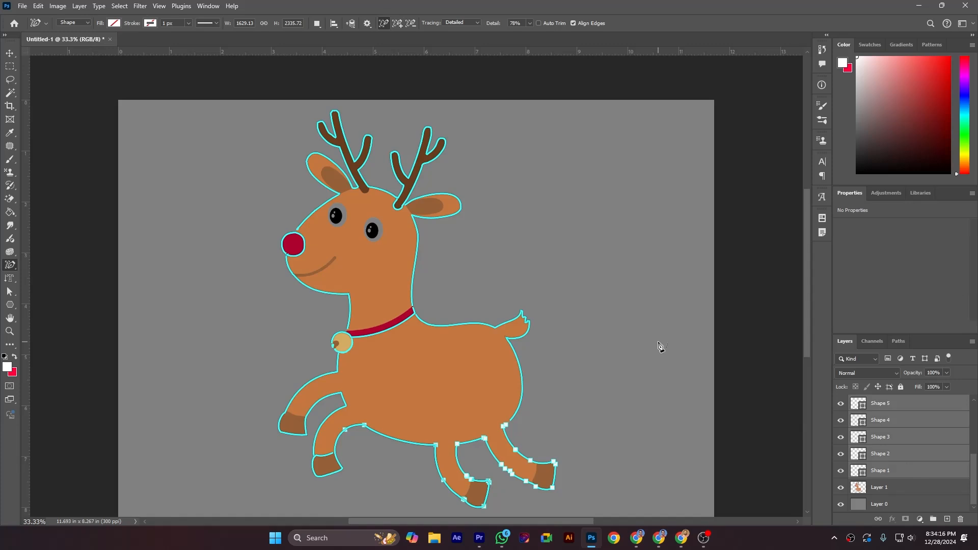
key(ctrl+e)
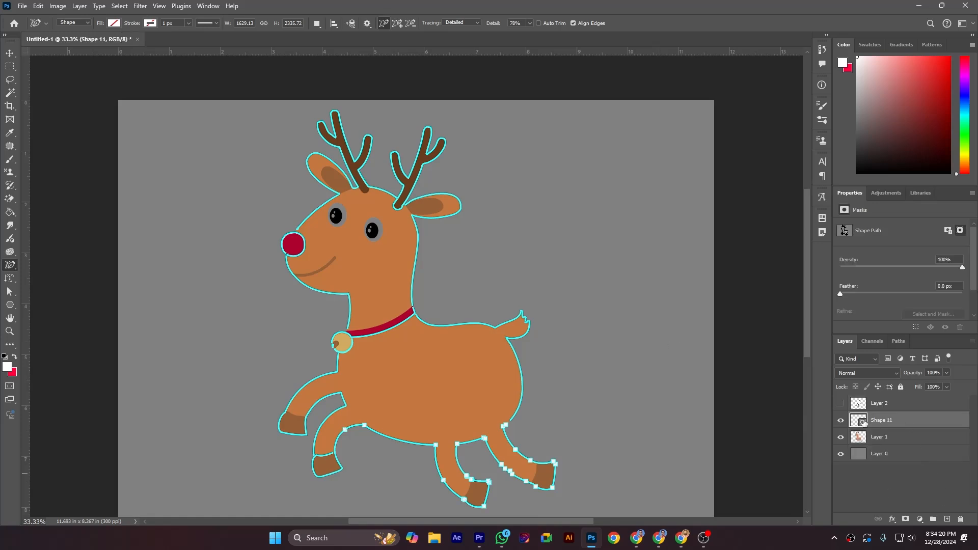
Step: Compare the artwork with the merged outline hidden and shown, and examine the traced edges around the neck, collar and bell
click(842, 421)
click(841, 421)
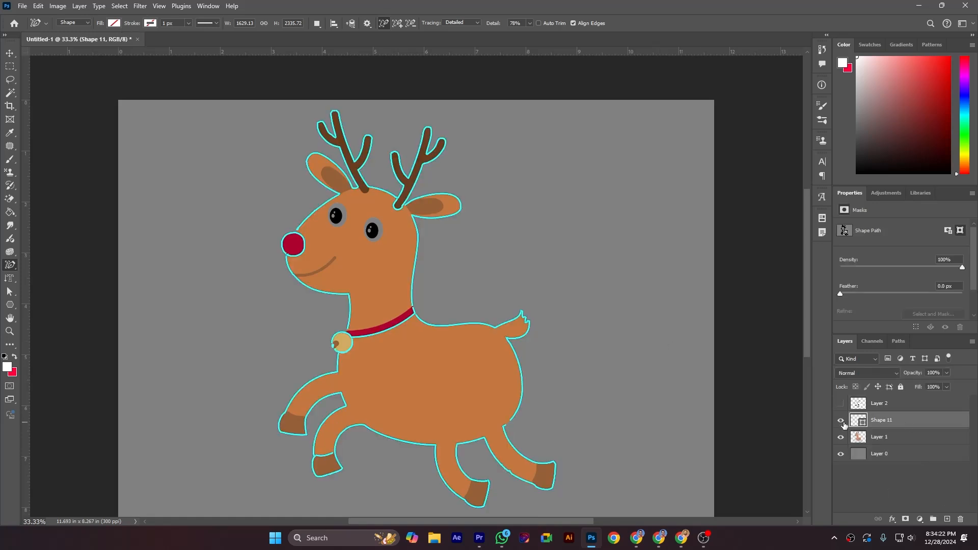
click(841, 421)
click(841, 420)
key(ctrl+plus)
key(ctrl+plus)
key(ctrl+plus)
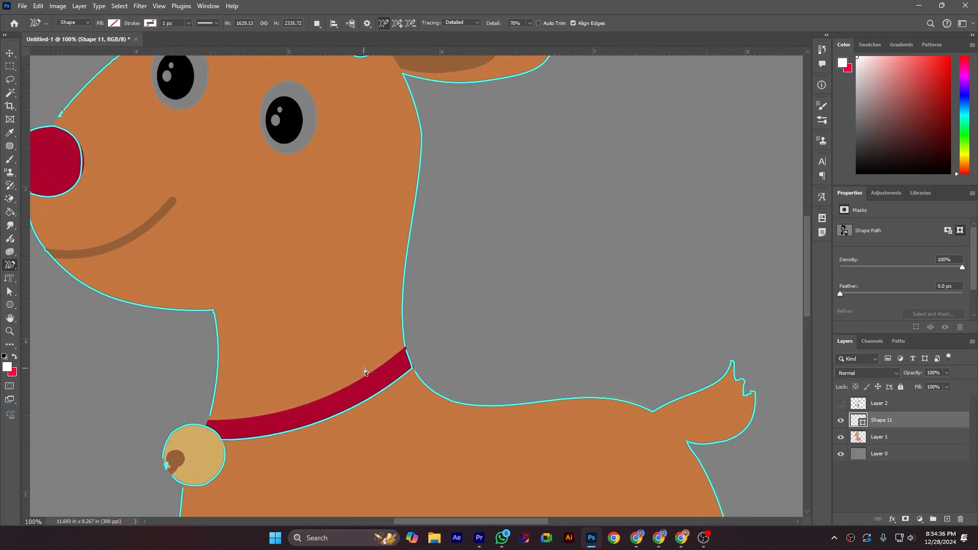
drag(133, 435, 293, 269)
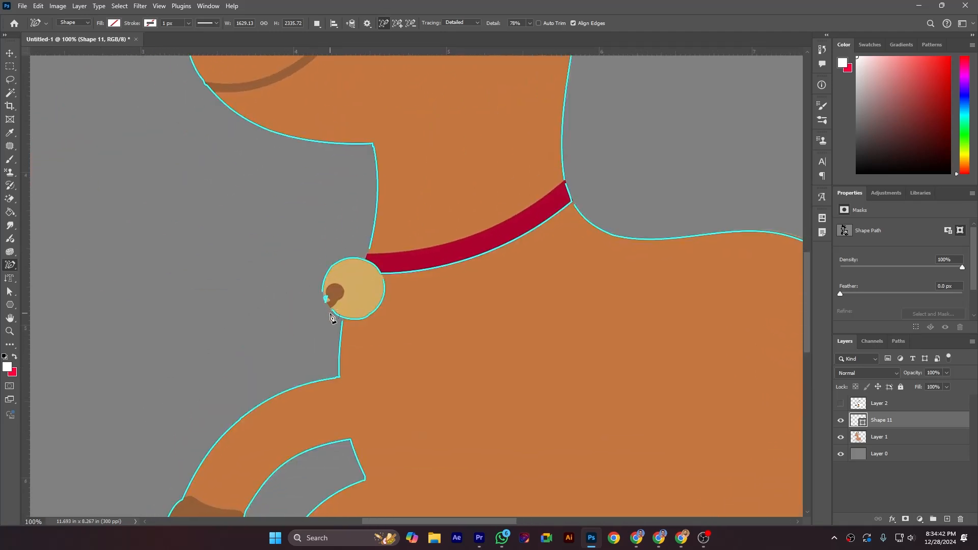
key(ctrl+minus)
key(ctrl+minus)
key(ctrl+minus)
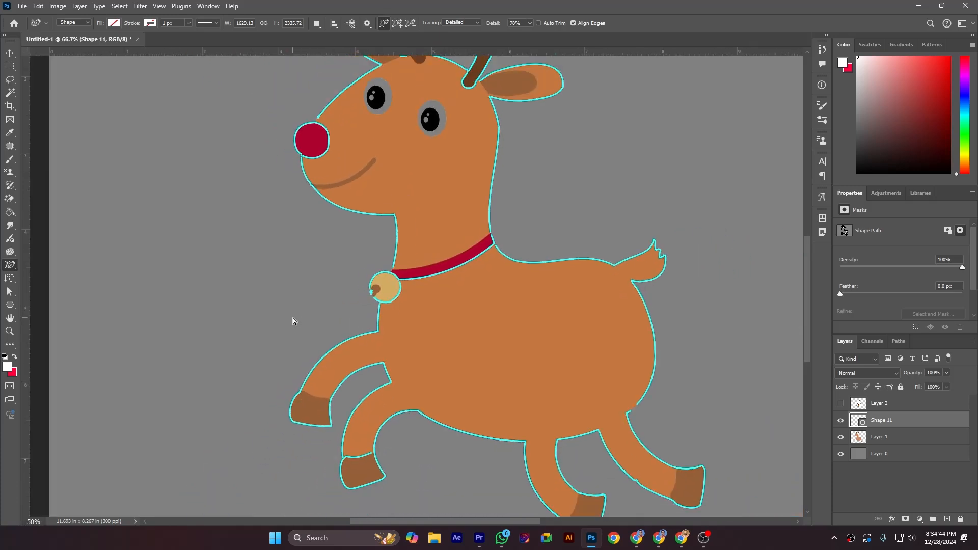
key(ctrl+minus)
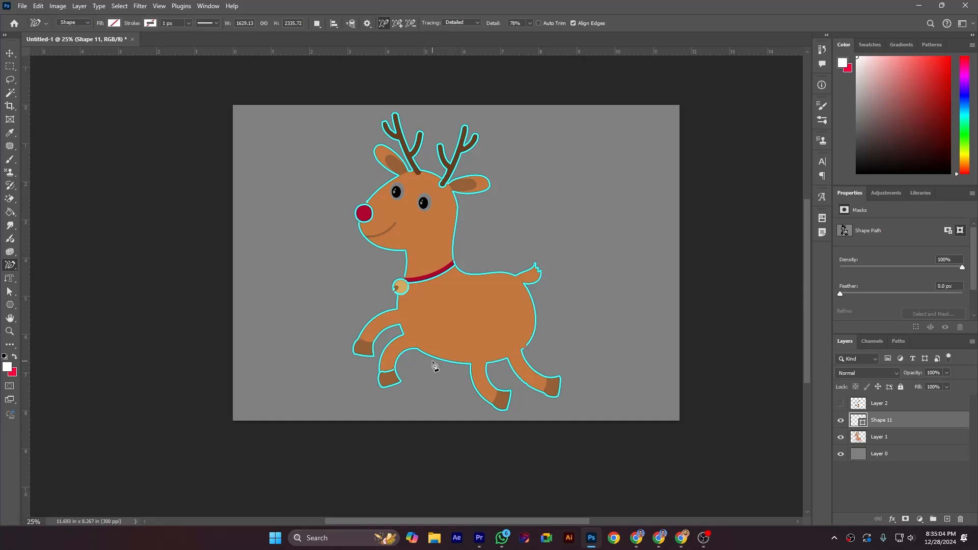
Step: Trim away the traced path that runs from below the bell around the front legs
click(397, 23)
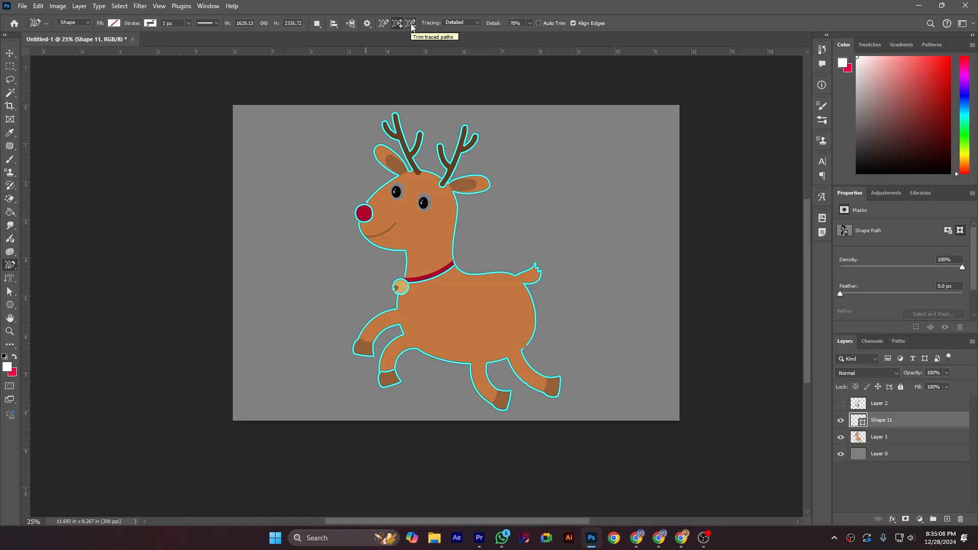
click(411, 24)
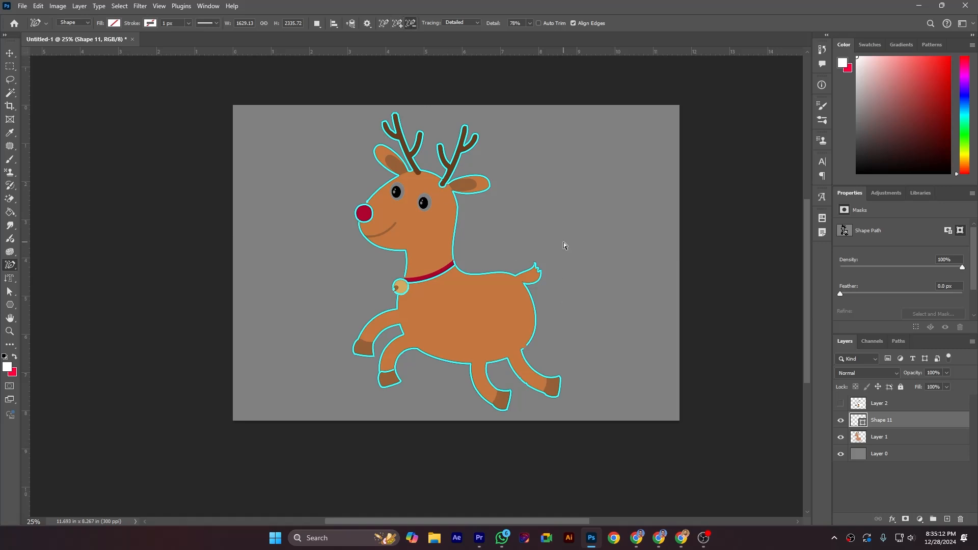
key(ctrl+plus)
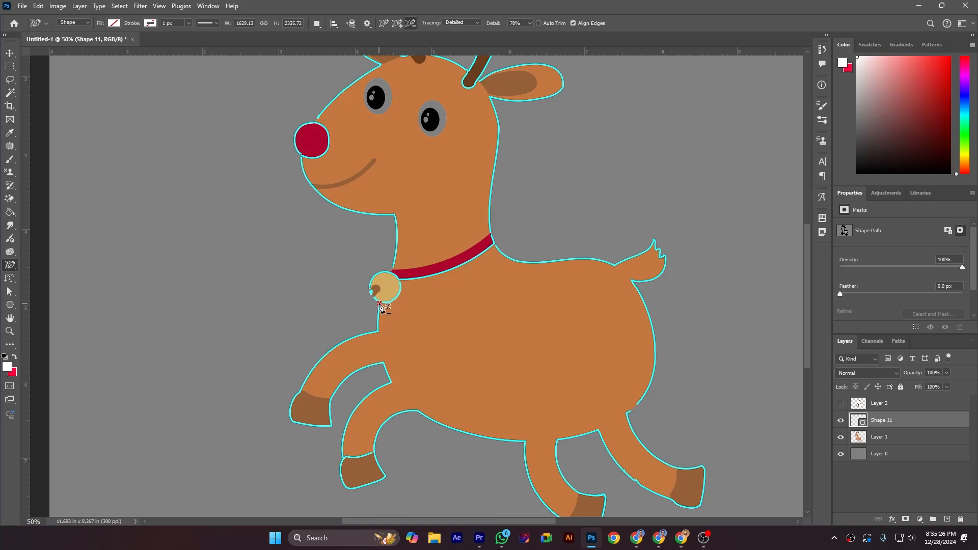
click(378, 306)
click(386, 305)
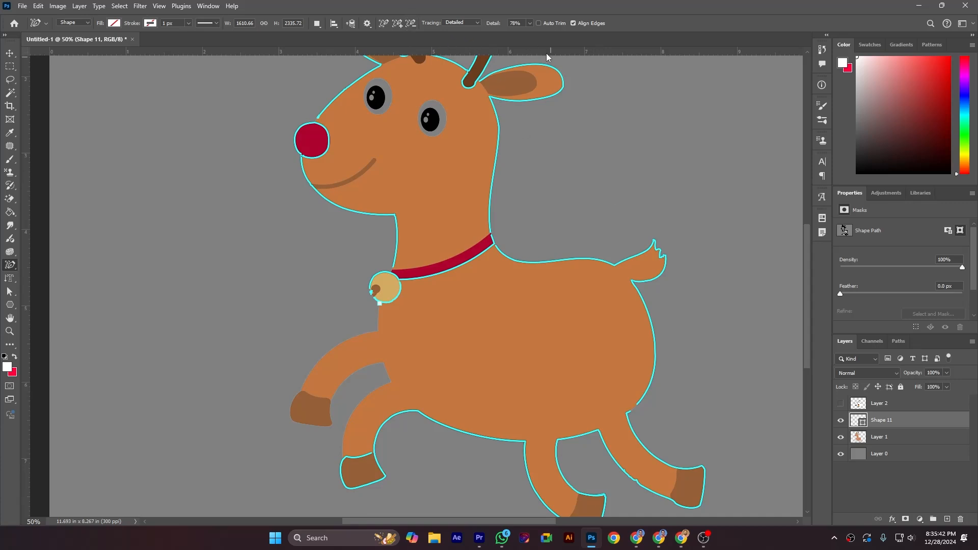
Step: Enable Auto Trim for the tracing tool and delete the merged shape layer
click(539, 24)
drag(908, 421, 961, 519)
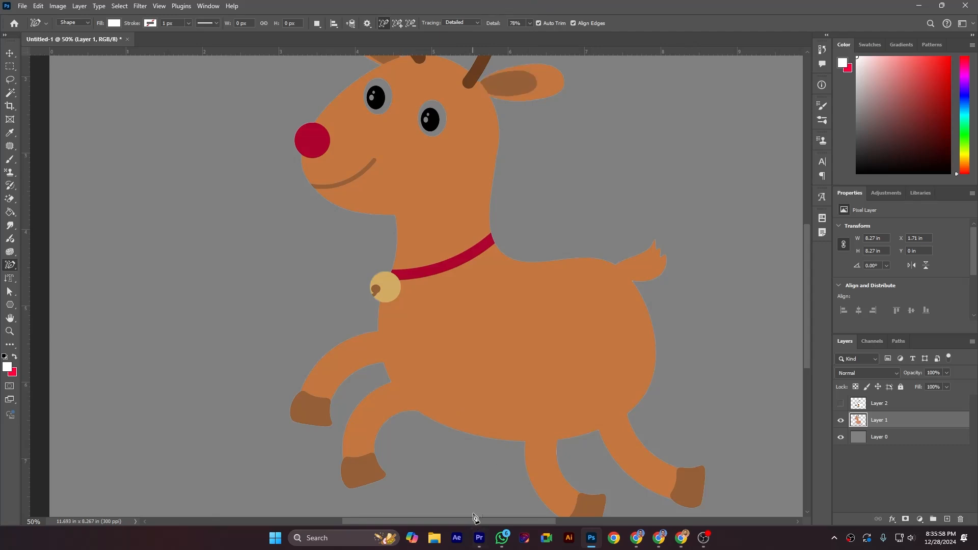
Step: Trace the belly edge between the front and hind legs as a new shape and set its fill to none
click(456, 434)
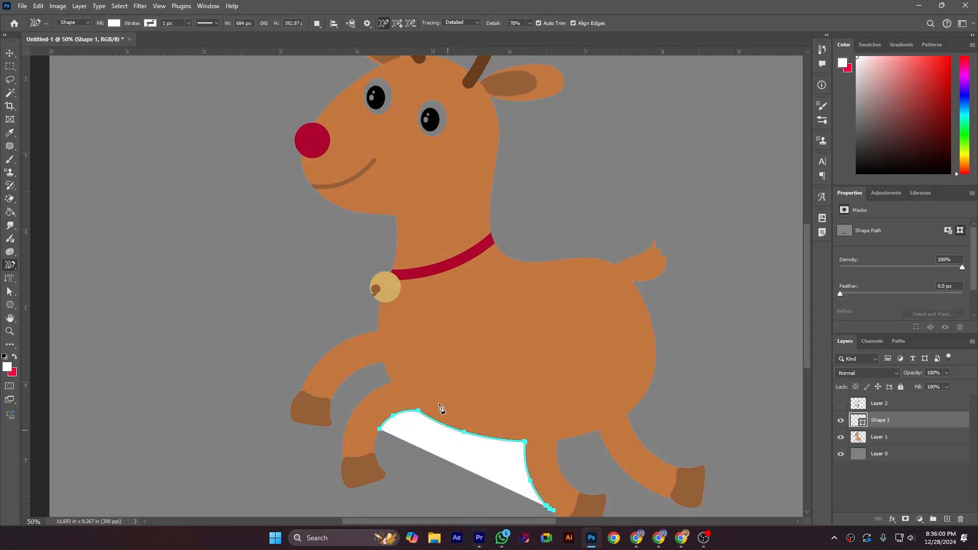
click(116, 23)
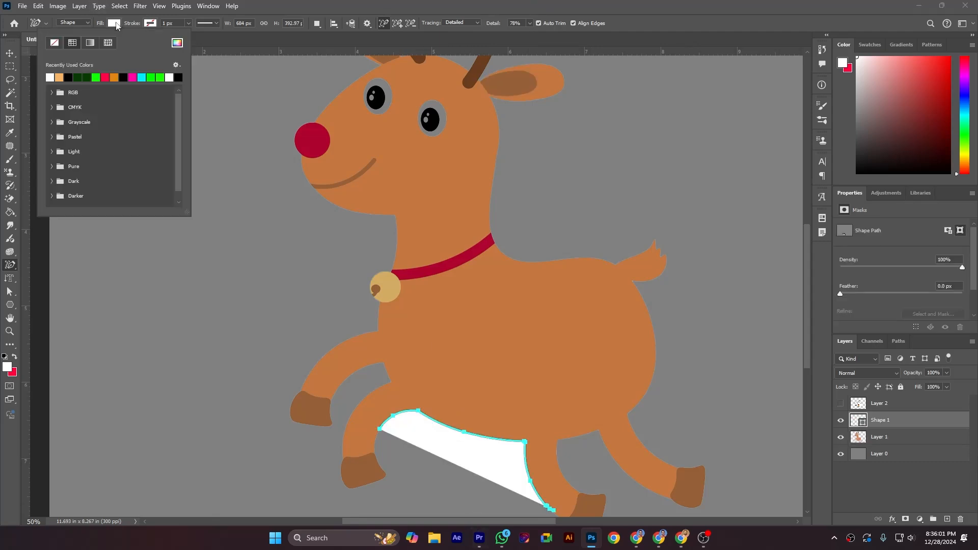
click(54, 42)
click(749, 280)
scroll(647, 410, down, 1)
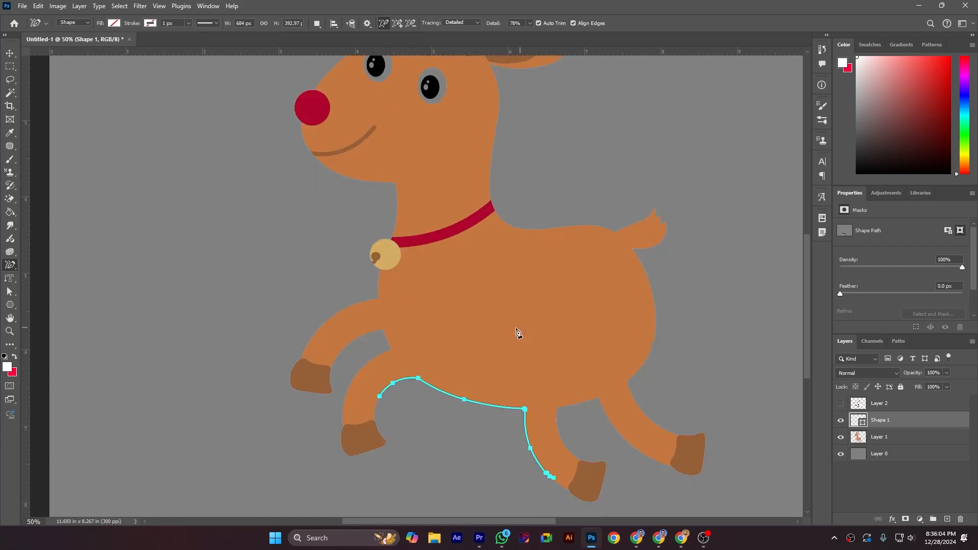
click(116, 26)
click(116, 26)
Step: Extend the belly path around both front legs and hooves and up the chest to the bell
click(374, 411)
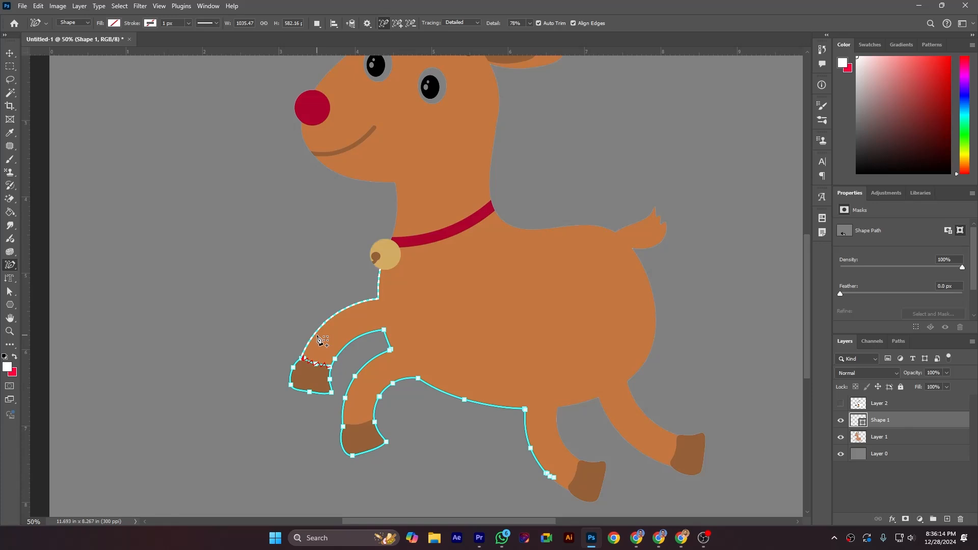
key(Escape)
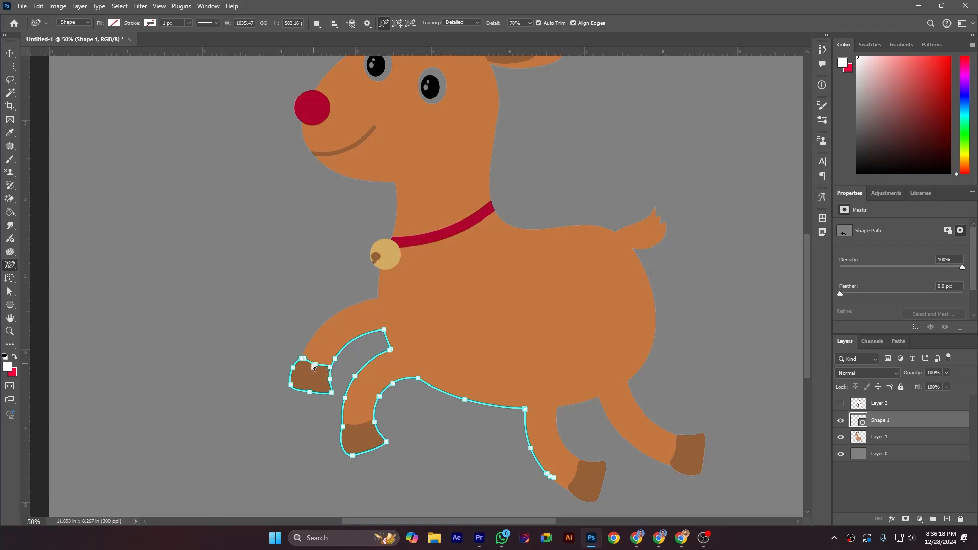
click(309, 348)
click(310, 347)
click(378, 271)
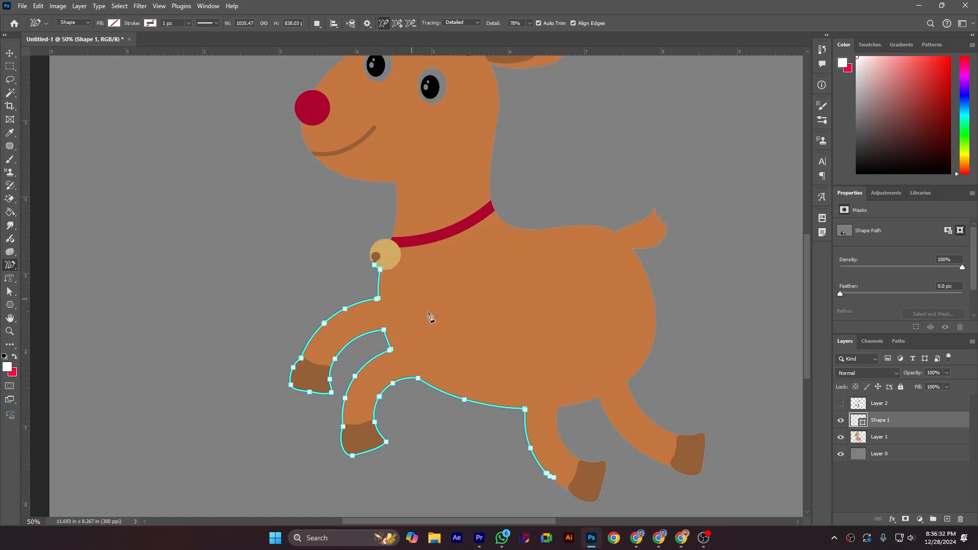